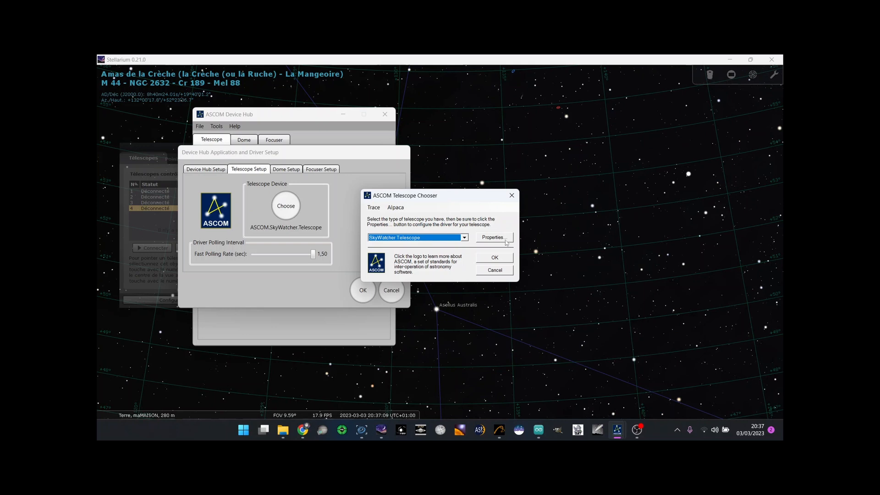
Step: Open the SkyWatcher Telescope driver's properties and keep COM10 as its Com Port
key("Tab")
key("Return")
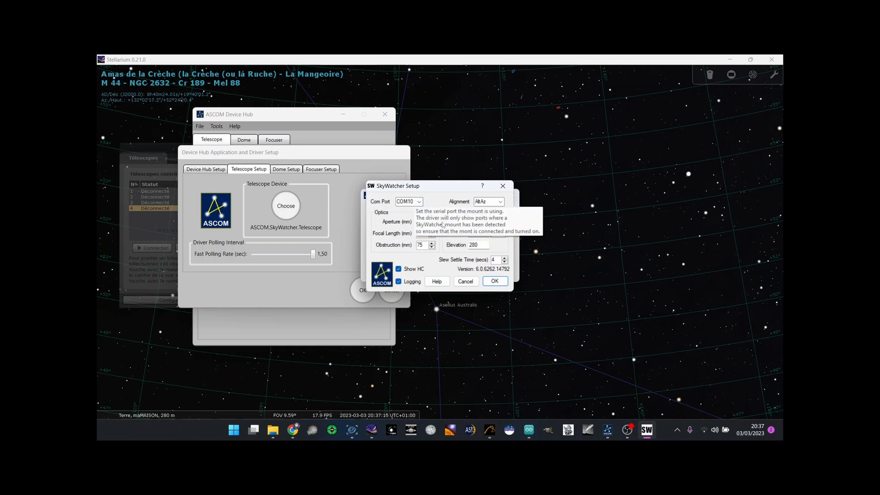
left_click(419, 202)
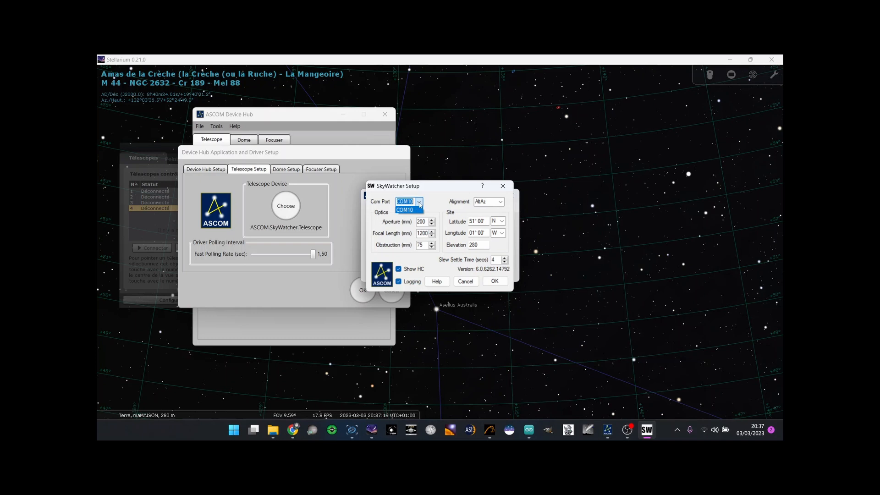
left_click(420, 205)
Step: Set the site latitude to 49° 21' and the longitude to 06° 02', and save the SkyWatcher setup
double_click(470, 222)
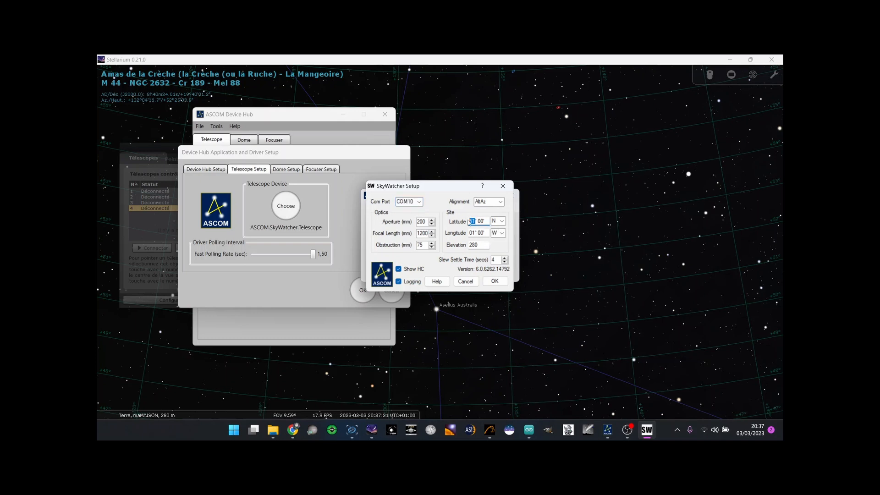
type("49")
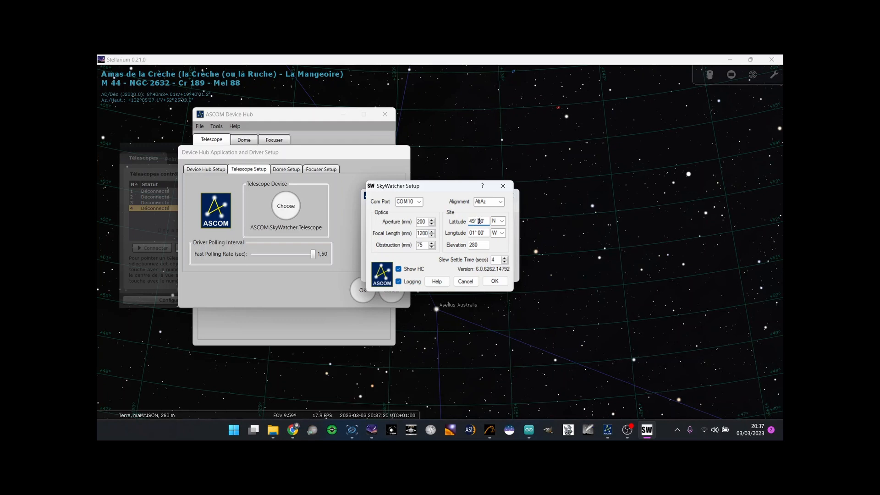
key("Right")
type("21")
left_click(475, 233)
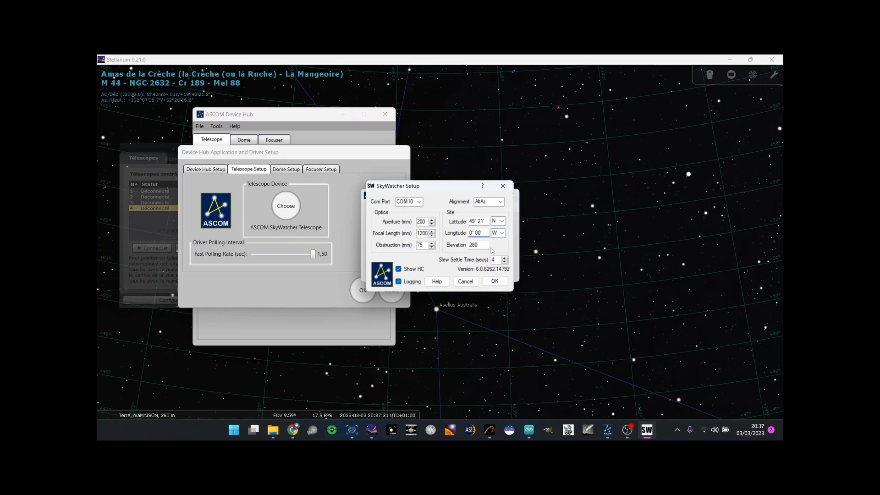
type("06° 02")
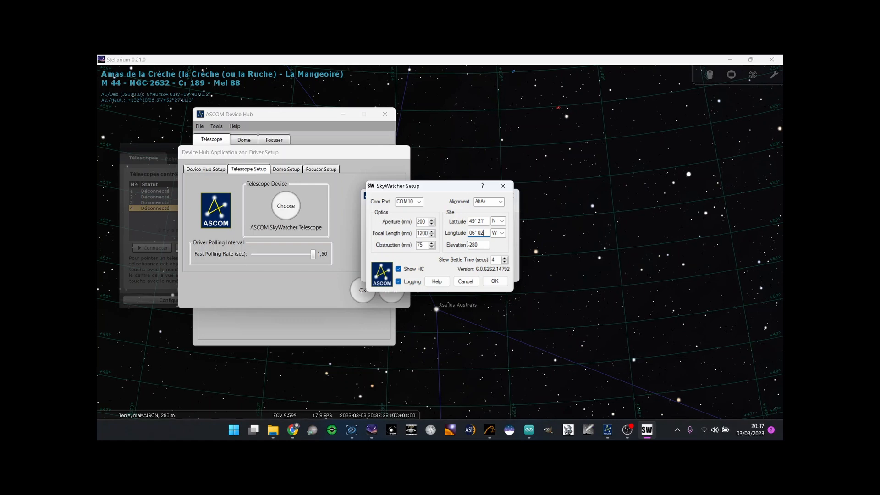
left_click(495, 281)
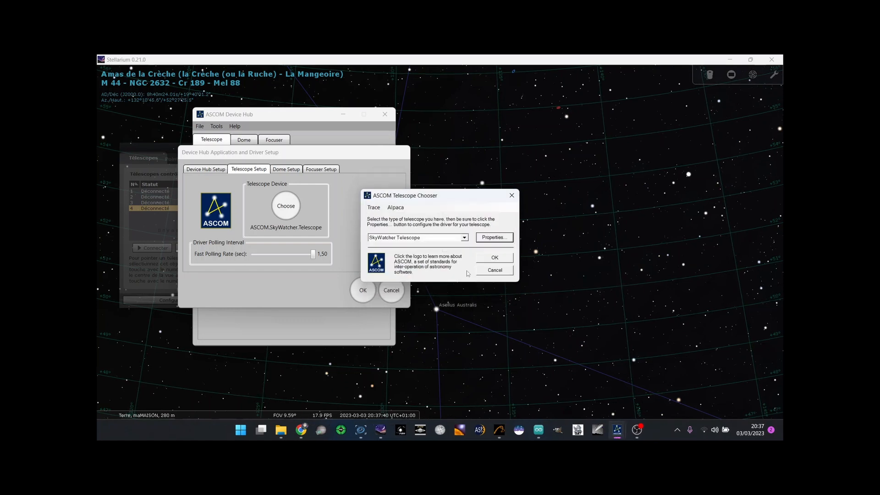
Step: Accept the telescope choice and Device Hub setup, connect the SkyWatcher telescope and turn on its tracking
left_click(495, 258)
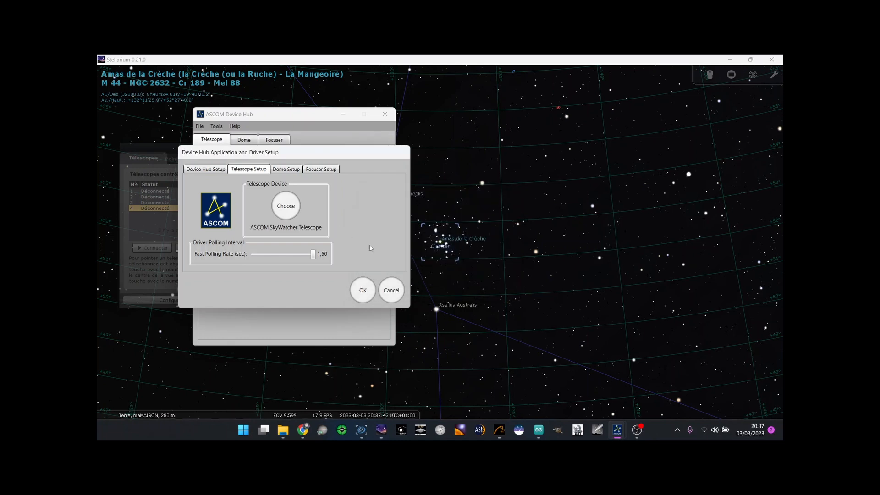
left_click(362, 288)
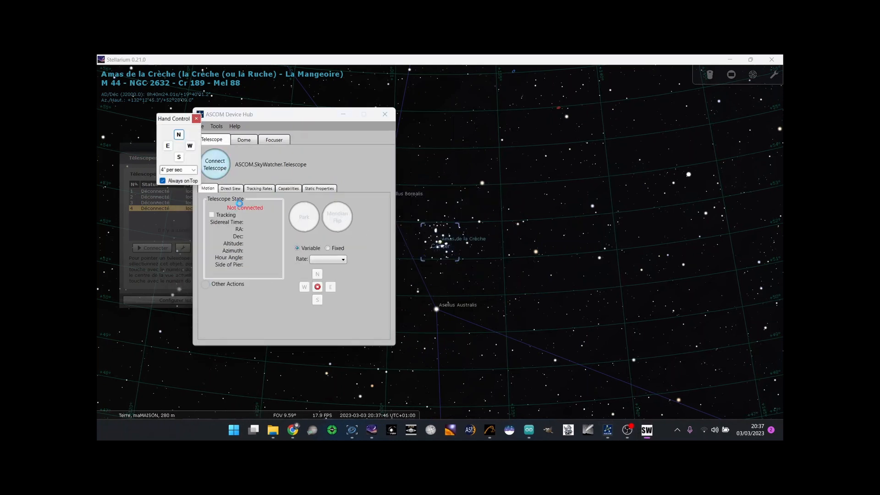
left_click_drag(174, 116, 143, 91)
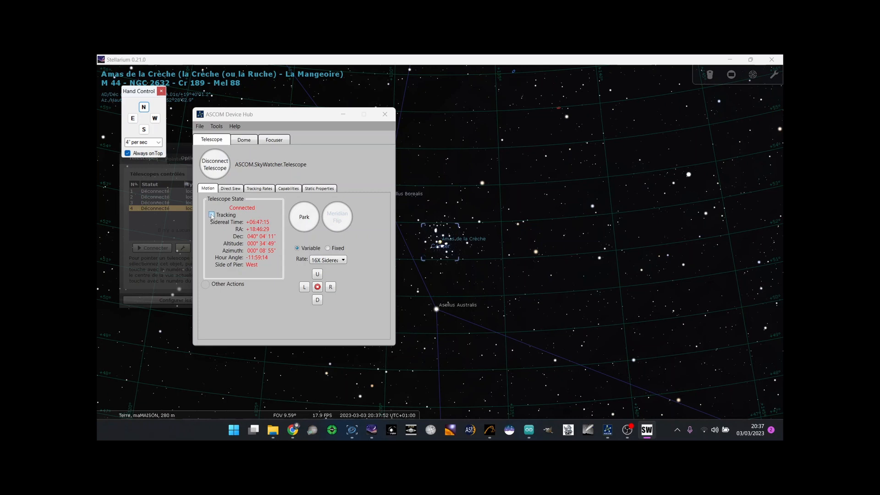
left_click(211, 215)
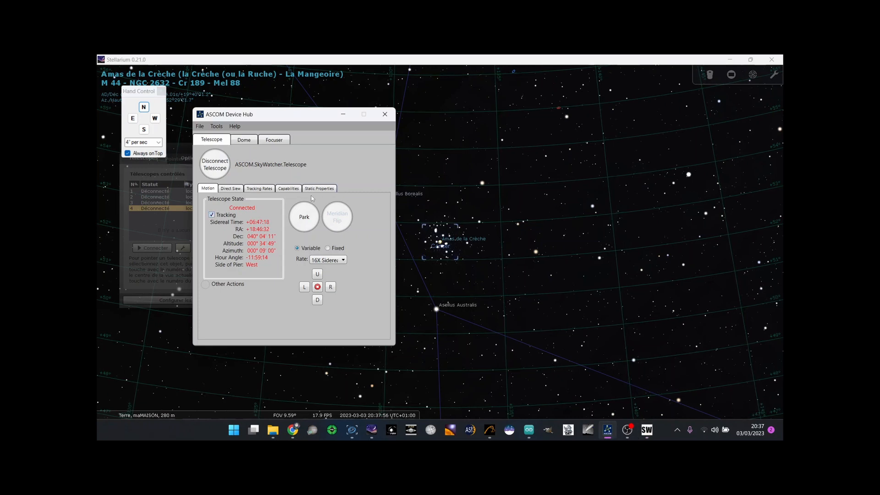
Step: Switch to Stellarium, check the ASCOM settings of the SYNSCAN USB telescope and connect it
left_click(377, 64)
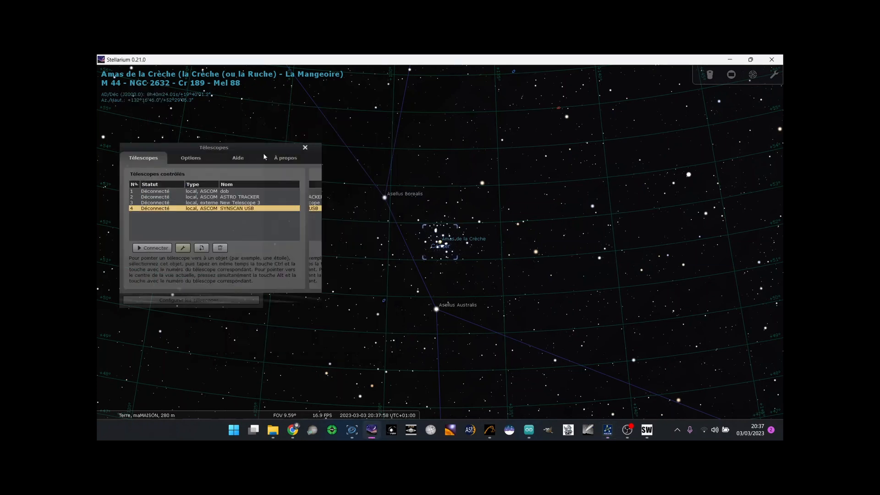
left_click_drag(253, 148, 300, 131)
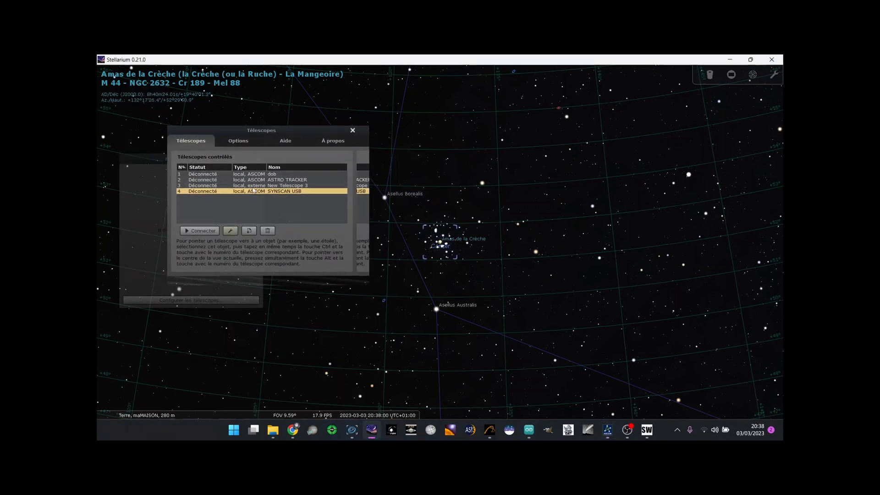
left_click(230, 230)
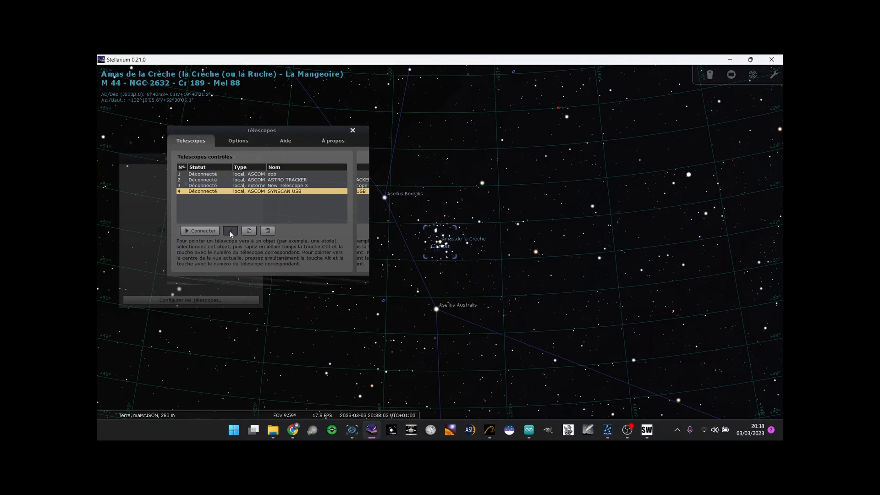
scroll(411, 219, "down", 2)
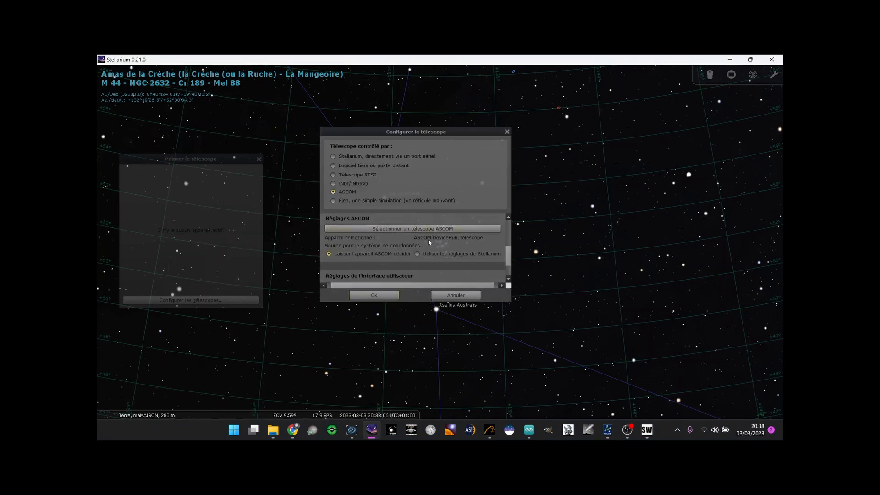
left_click(396, 294)
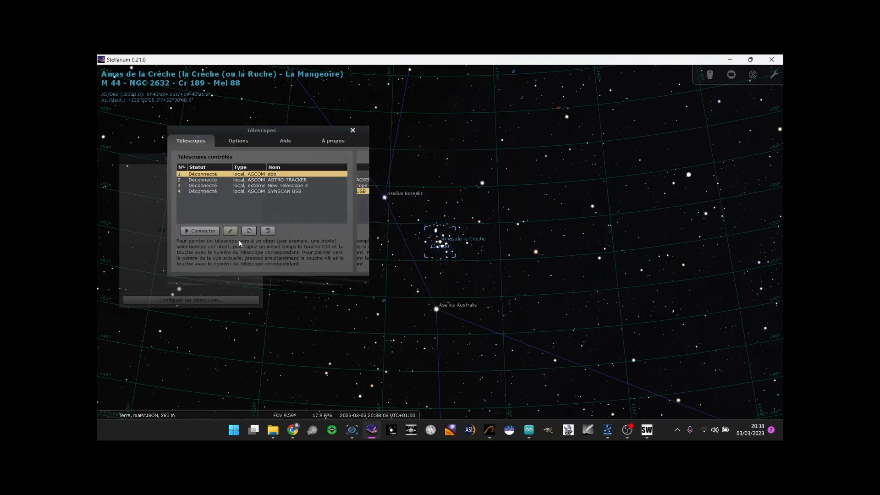
left_click(207, 191)
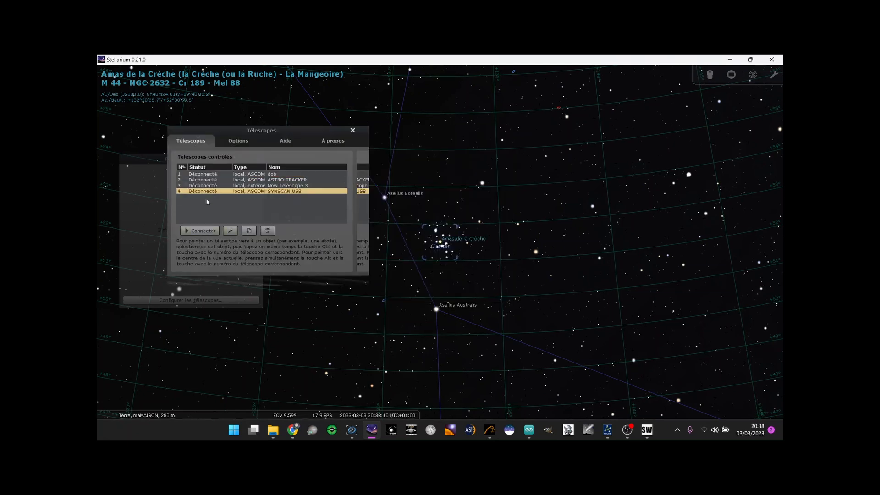
left_click(205, 232)
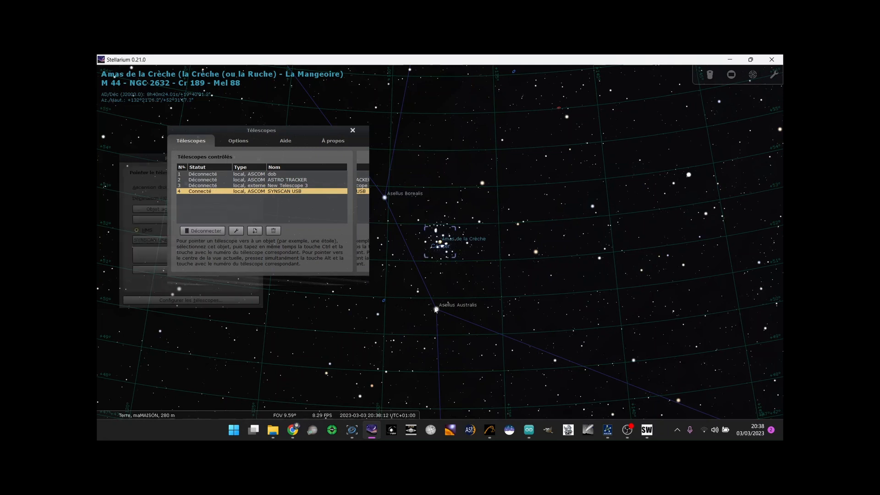
Step: Locate the SYNSCAN USB reticle on the northern horizon of the sky view and close the Télescopes window
scroll(422, 305, "down", 5)
scroll(353, 317, "down", 4)
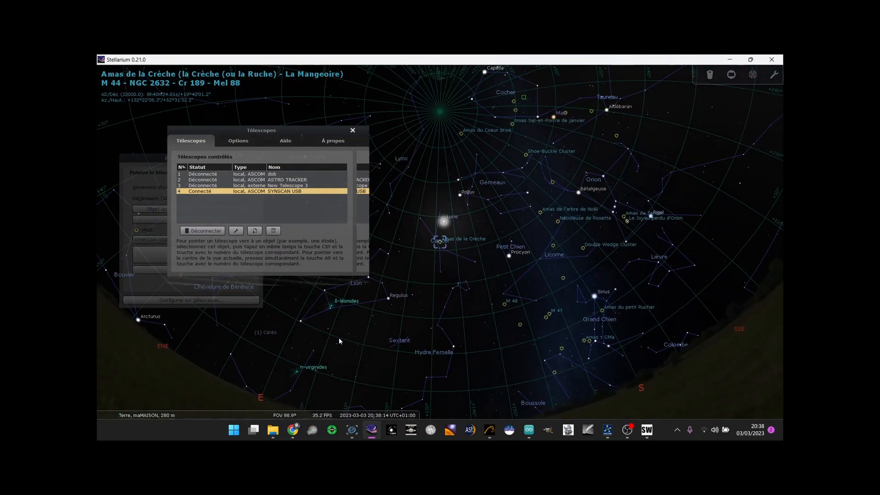
left_click_drag(340, 336, 515, 274)
left_click_drag(433, 299, 536, 275)
left_click_drag(434, 280, 567, 243)
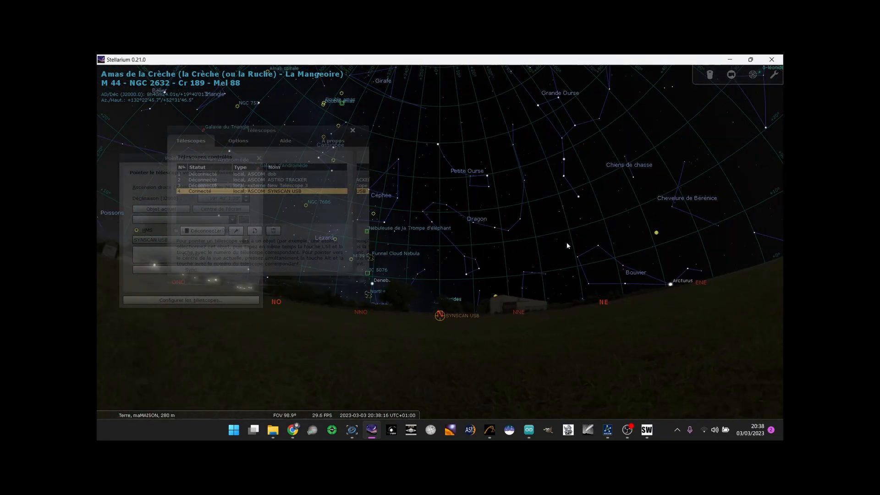
scroll(479, 266, "up", 2)
left_click_drag(445, 271, 447, 178)
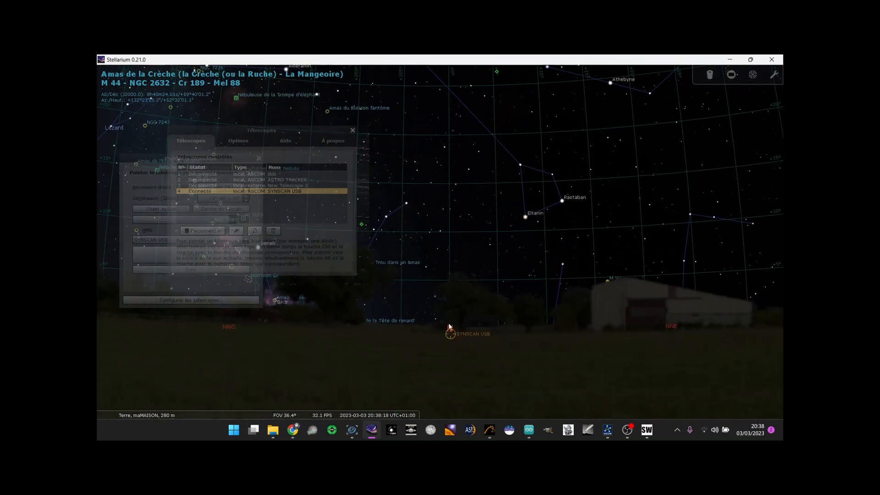
scroll(482, 286, "up", 1)
left_click_drag(476, 366, 463, 290)
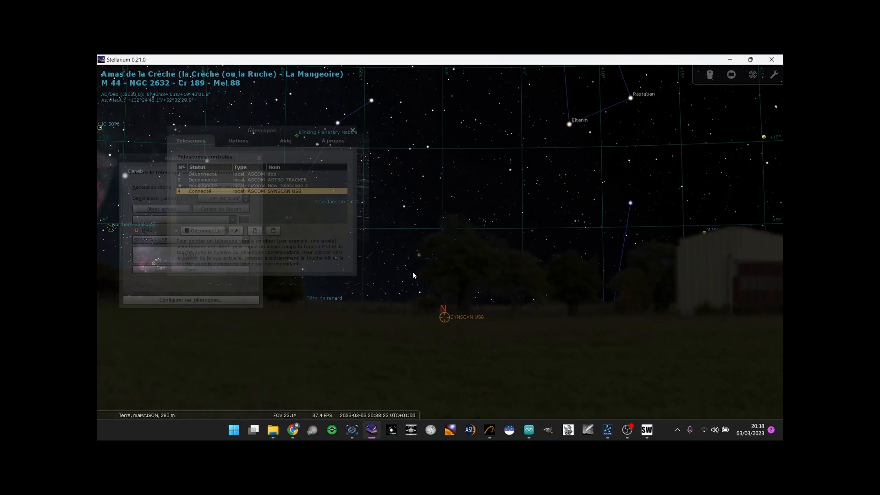
left_click(351, 131)
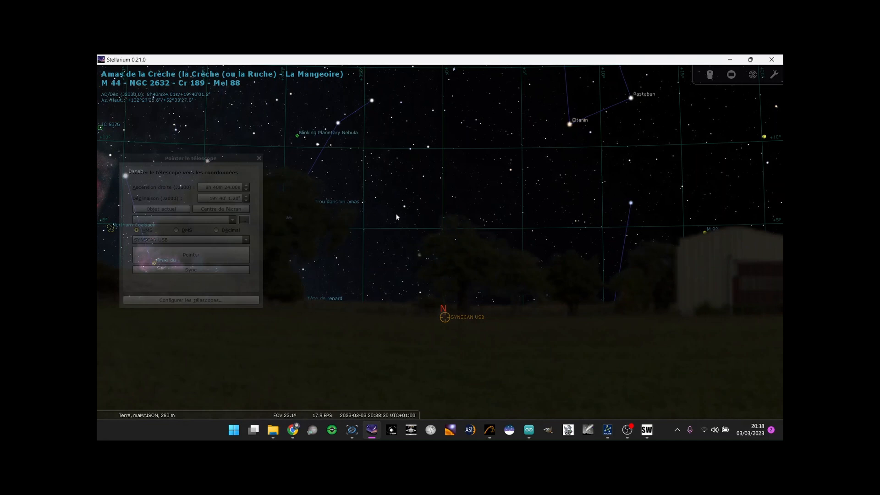
Step: Switch to N.I.N.A., check the camera's equipment details and connect the Device Hub Telescope
mouse_move(351, 429)
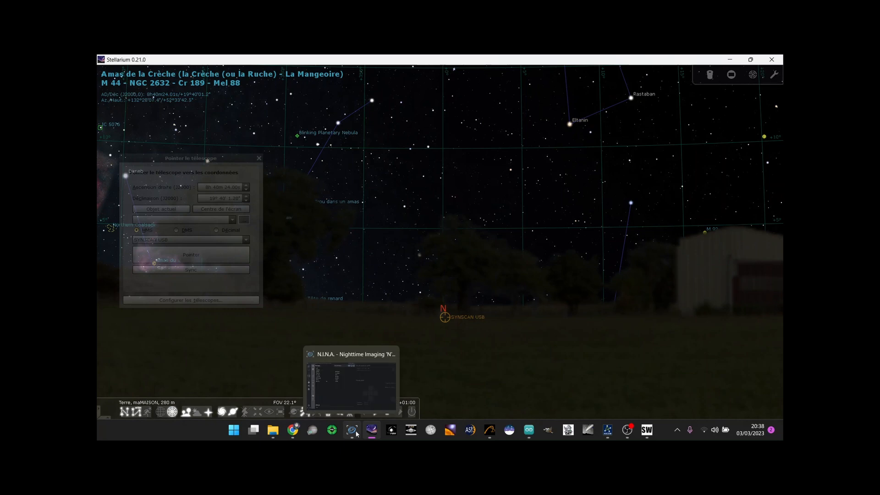
left_click(355, 362)
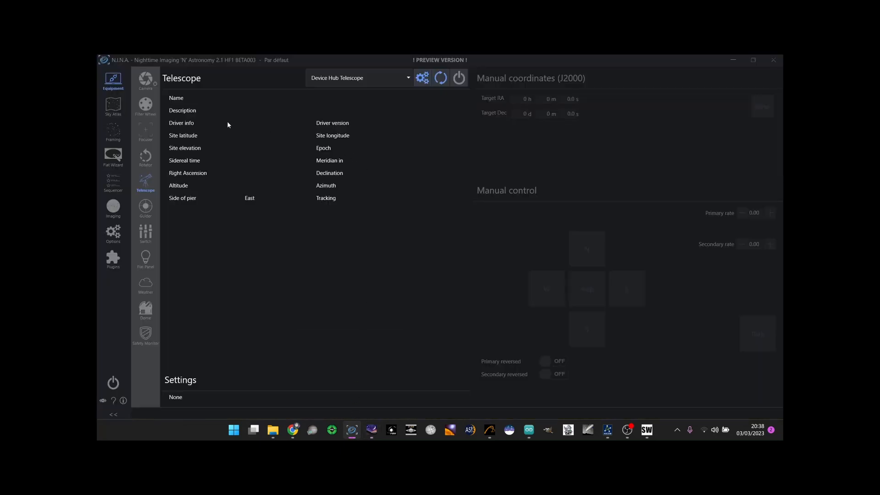
left_click(145, 79)
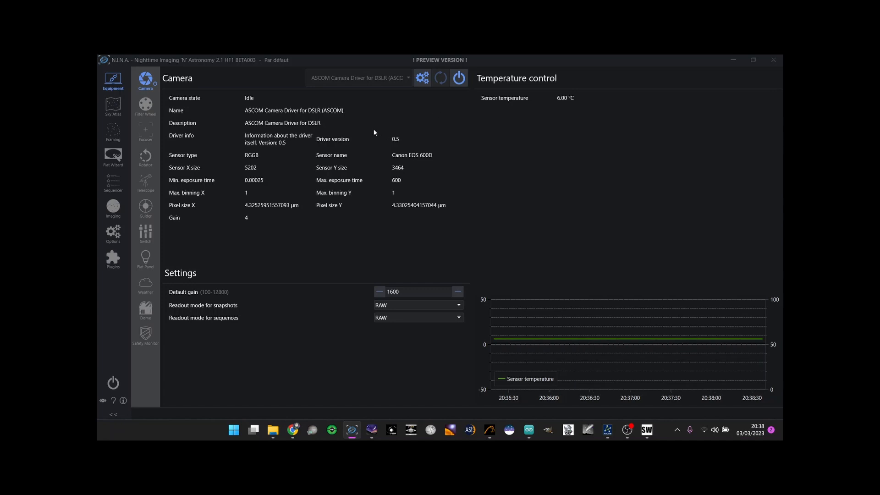
left_click(145, 181)
left_click(459, 78)
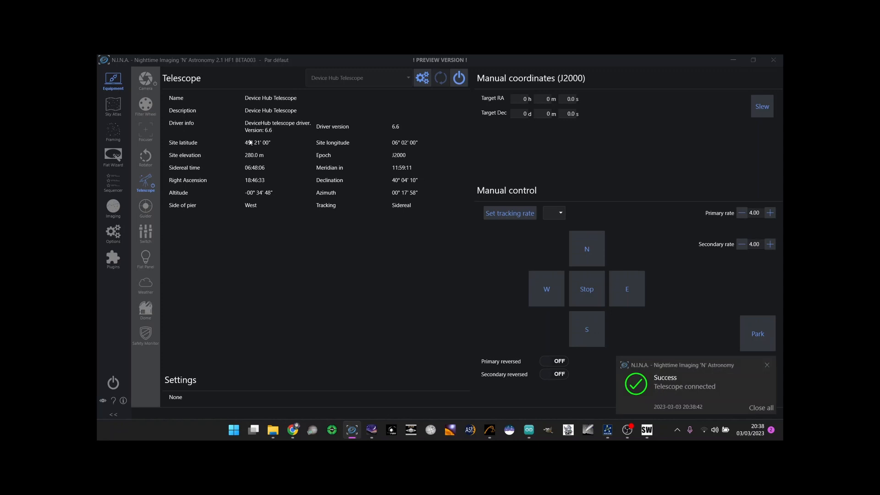
Step: Open the Framing view, hide the sky image background and examine the offline sky map from Cancer to Pegasus at a 60° field of view
left_click(113, 134)
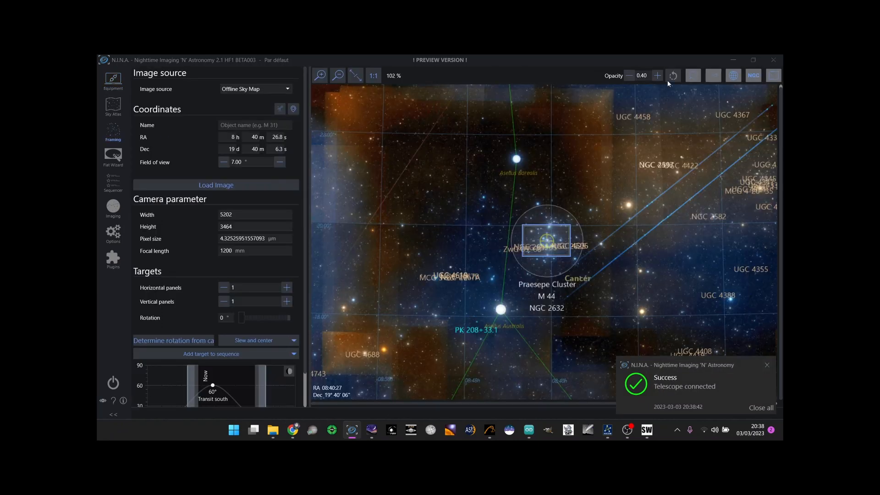
left_click(773, 79)
scroll(626, 150, "down", 5)
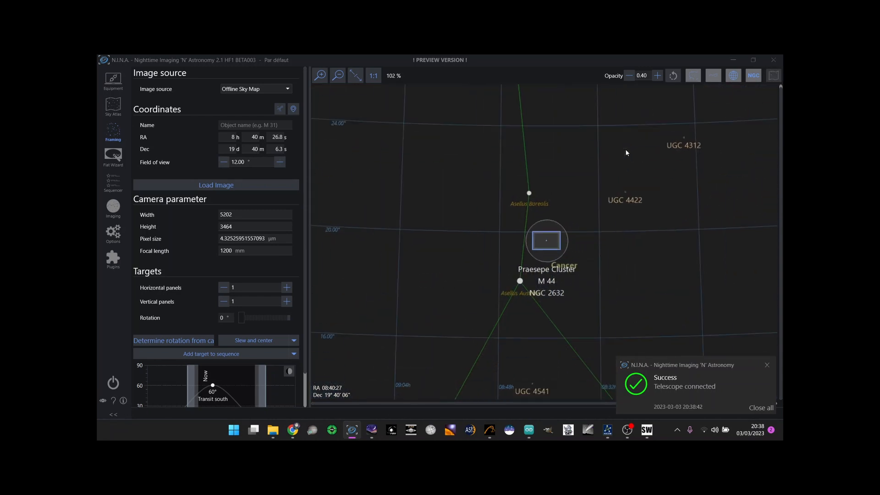
left_click_drag(425, 275, 750, 198)
scroll(529, 194, "down", 4)
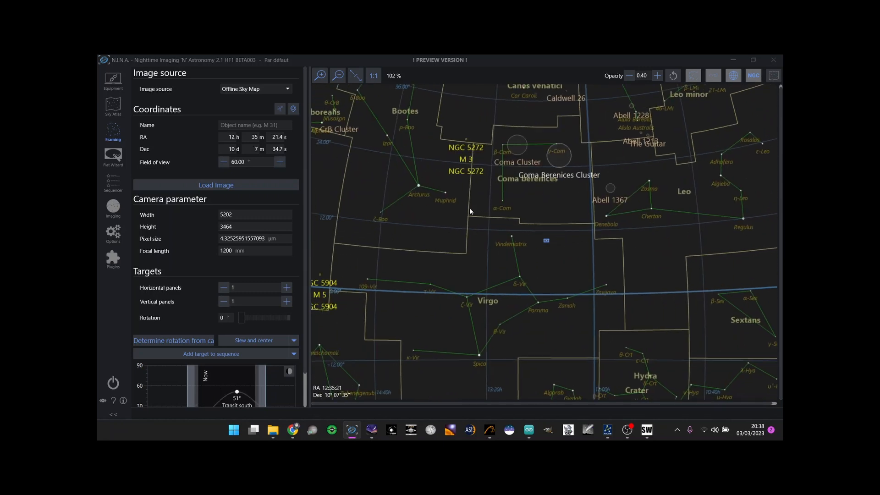
left_click_drag(463, 210, 637, 206)
left_click_drag(555, 217, 685, 207)
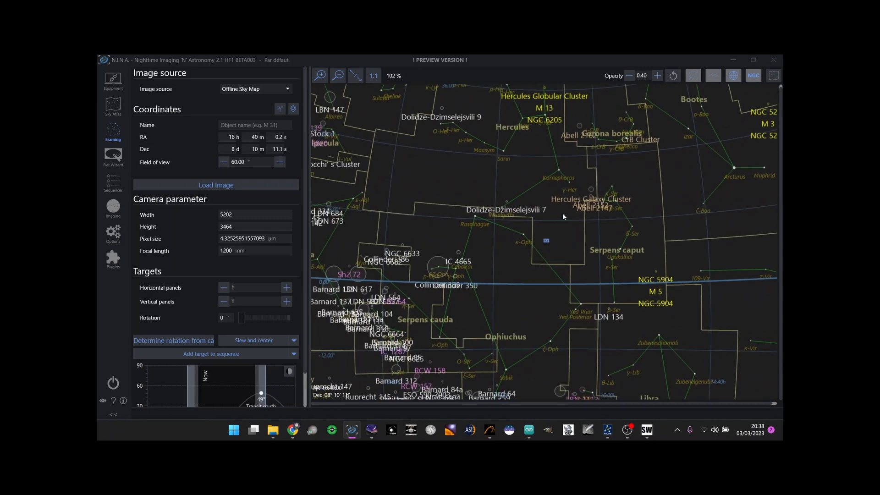
left_click_drag(562, 213, 656, 231)
left_click_drag(491, 224, 640, 231)
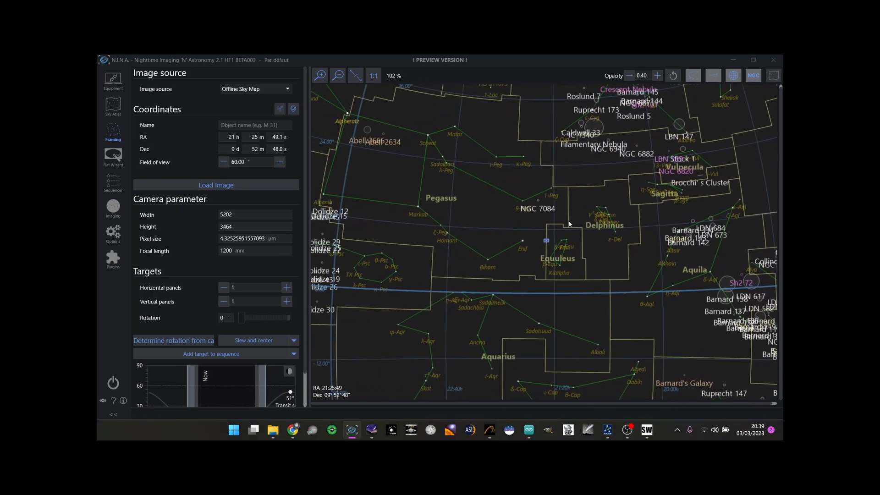
Step: Switch to Stellarium, select the star Merak in the Grande Ourse and centre the view on it
left_click(371, 429)
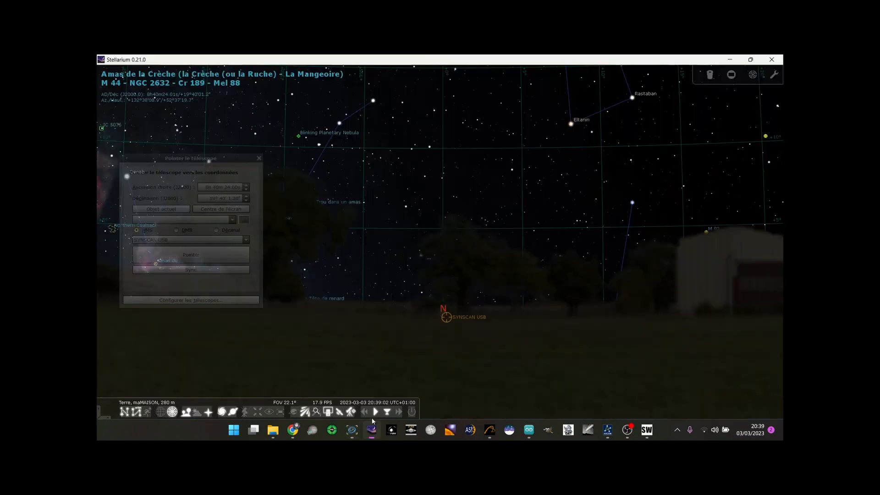
scroll(590, 224, "down", 2)
left_click_drag(617, 164, 491, 310)
left_click(504, 154)
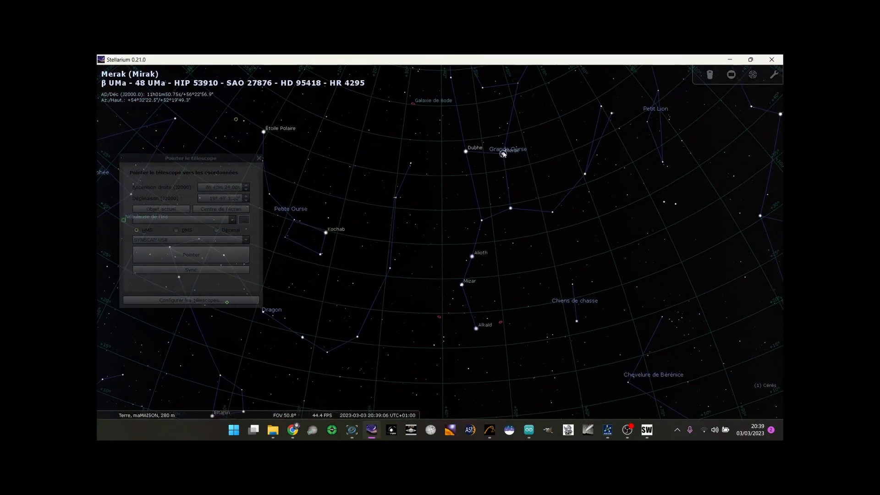
key("space")
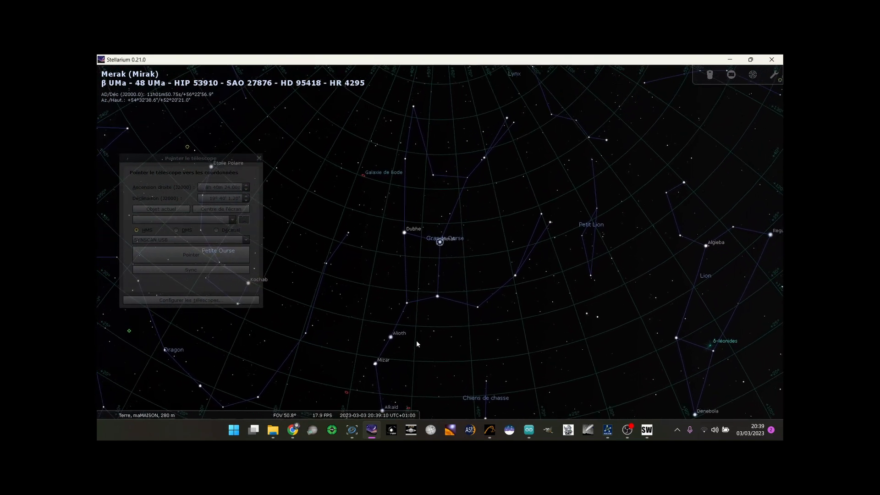
Step: Switch to N.I.N.A., load Merak's coordinates from Stellarium into the Framing view and slew the telescope to the star without centring
left_click(351, 429)
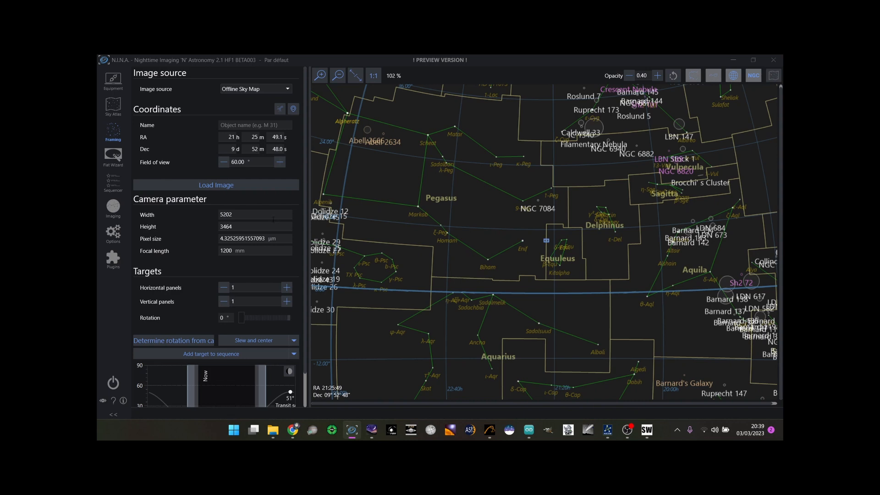
left_click(293, 109)
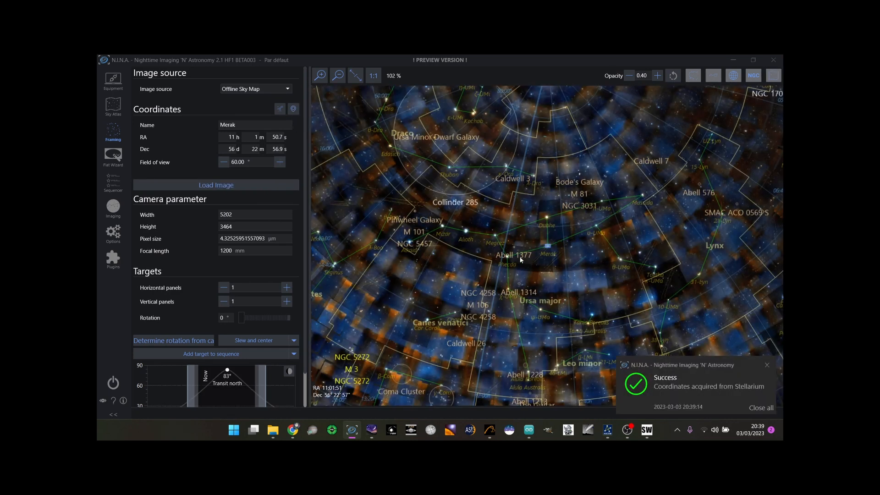
left_click(294, 341)
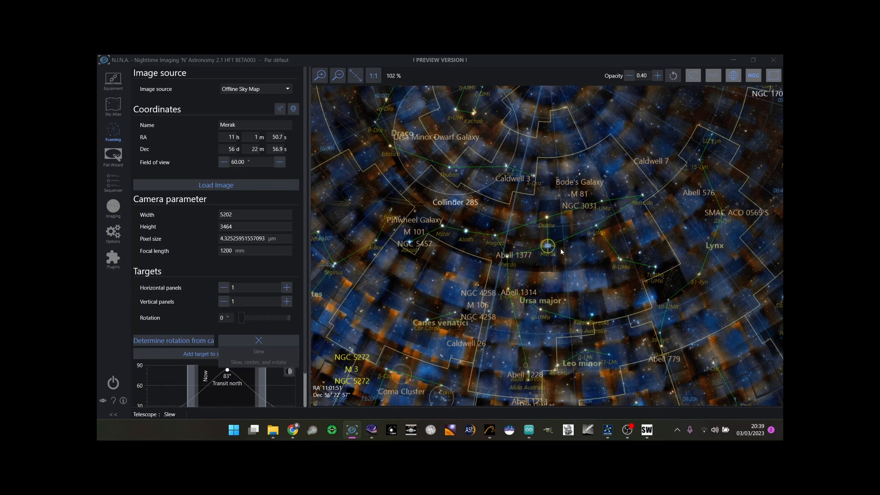
left_click(778, 80)
scroll(598, 249, "up", 5)
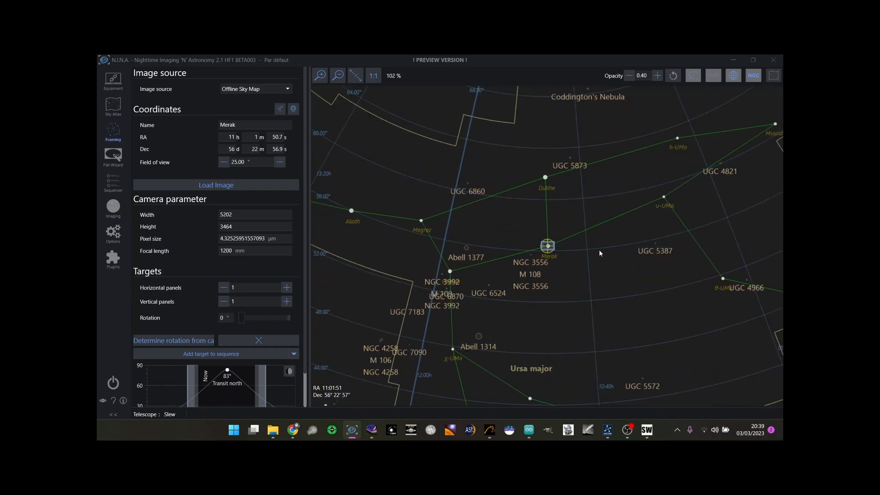
scroll(596, 248, "up", 2)
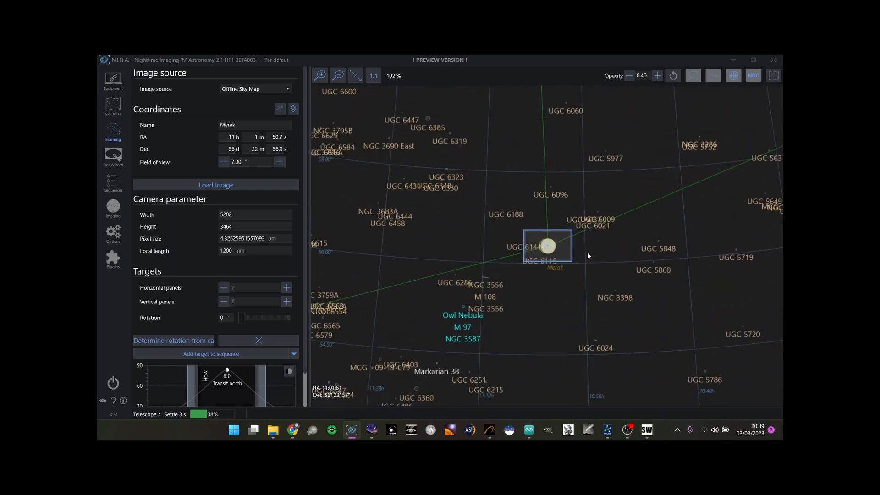
Step: Examine the exposure and plate-solving settings in the Imaging view and return to the Framing view
left_click(113, 206)
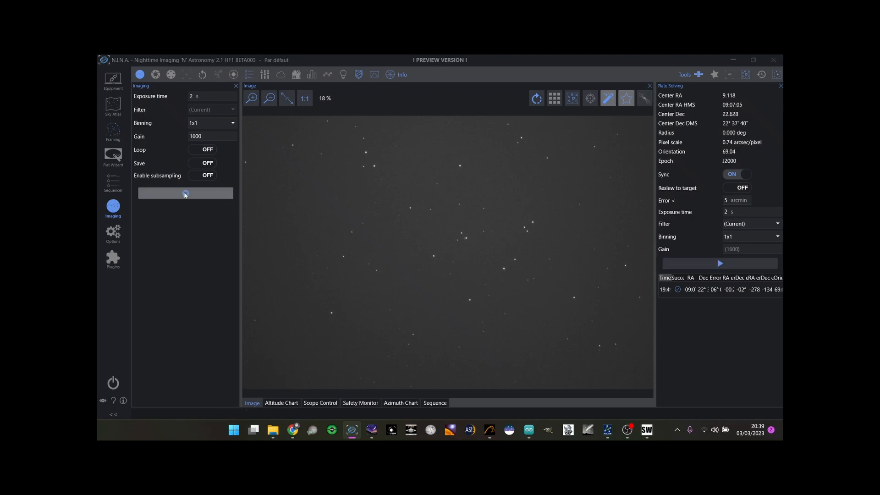
left_click(186, 193)
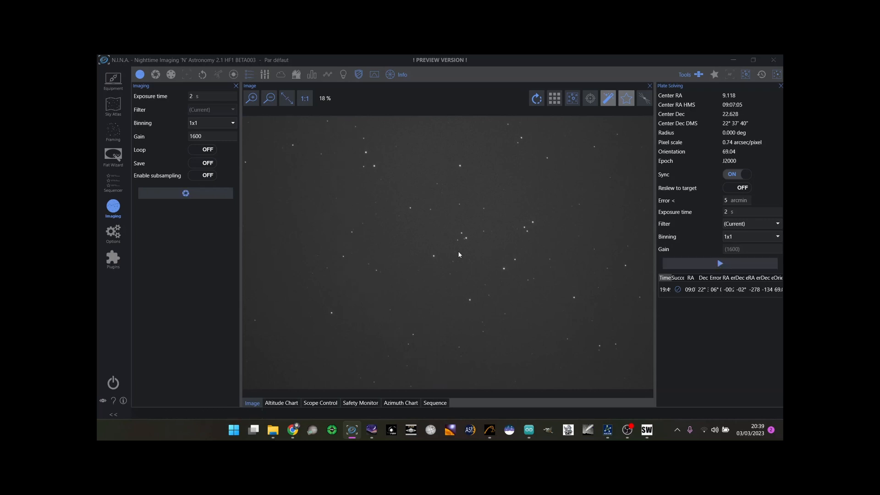
left_click(113, 133)
Step: Shift the Merak frame to RA 11h 1m 33.3s, Dec 56d 21m 36.5s and run Slew and center on it
scroll(661, 247, "up", 5)
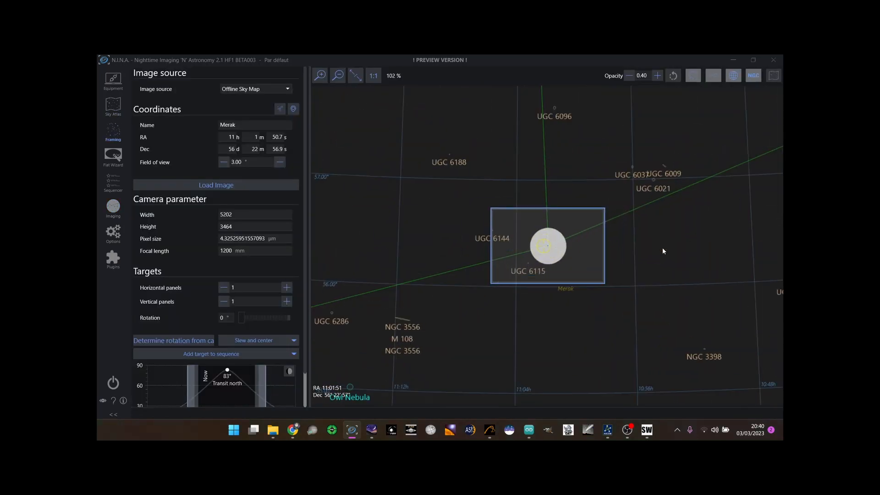
left_click_drag(665, 250, 662, 249)
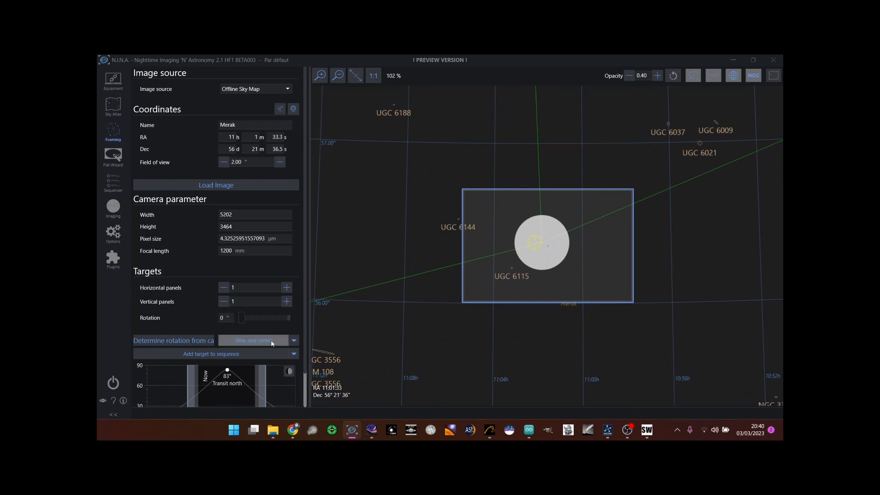
left_click(254, 340)
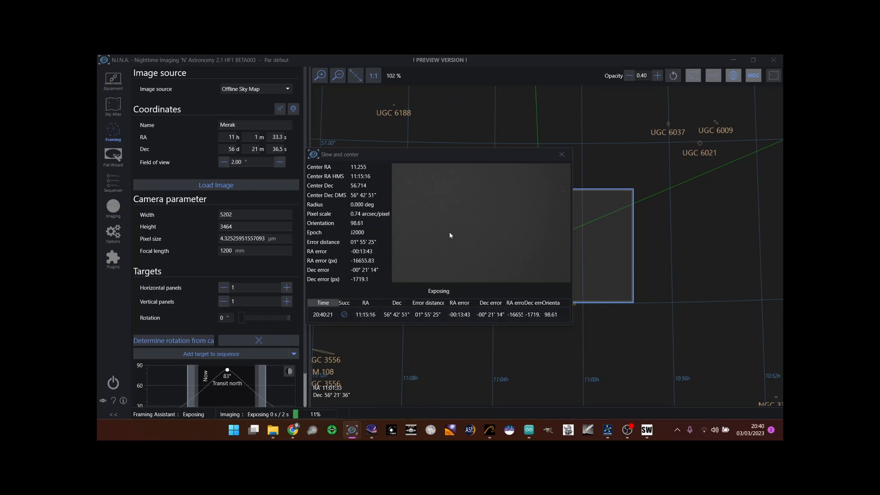
left_click_drag(479, 158, 362, 158)
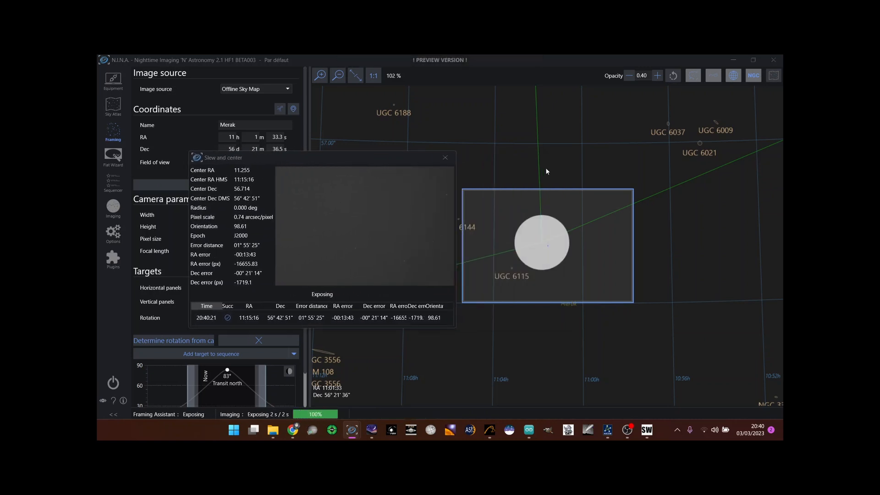
scroll(545, 167, "down", 3)
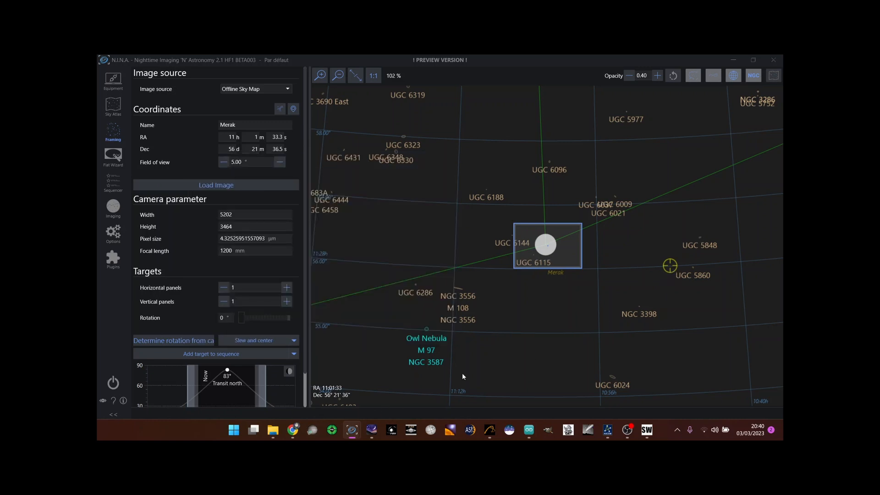
Step: Switch to Stellarium, load Merak's coordinates as the current object and point the SYNSCAN USB telescope at it
left_click(371, 429)
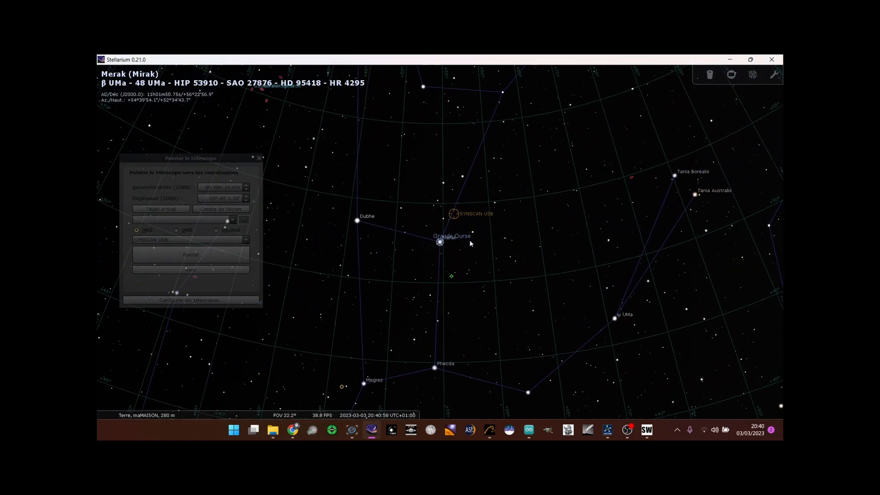
scroll(470, 243, "up", 3)
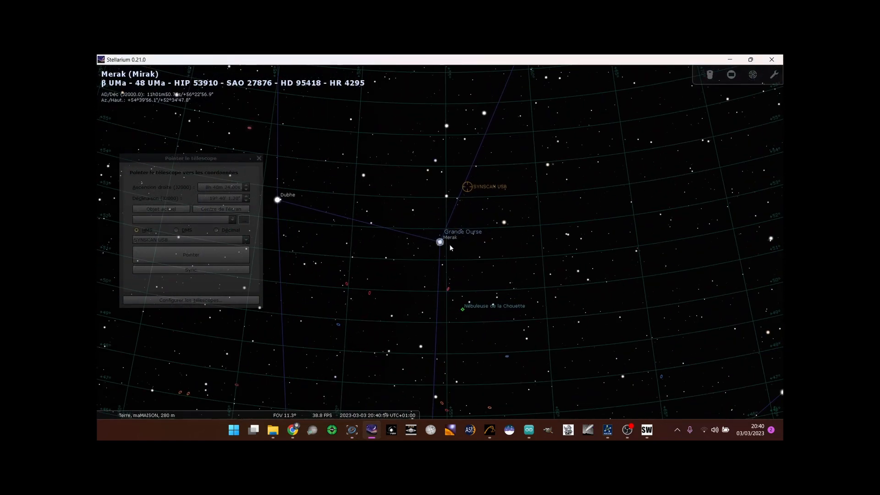
left_click(175, 207)
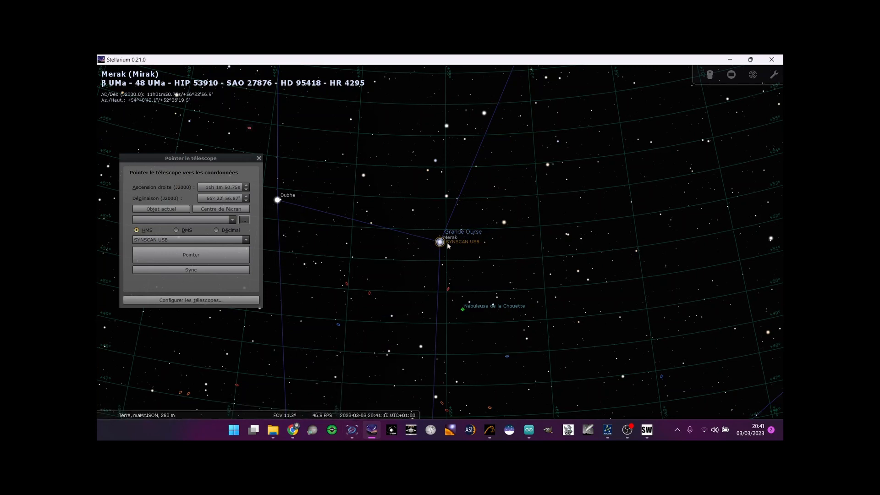
Step: Compare the telescope reticle's position around Merak in Stellarium with the one on N.I.N.A.'s Framing map
scroll(458, 238, "down", 2)
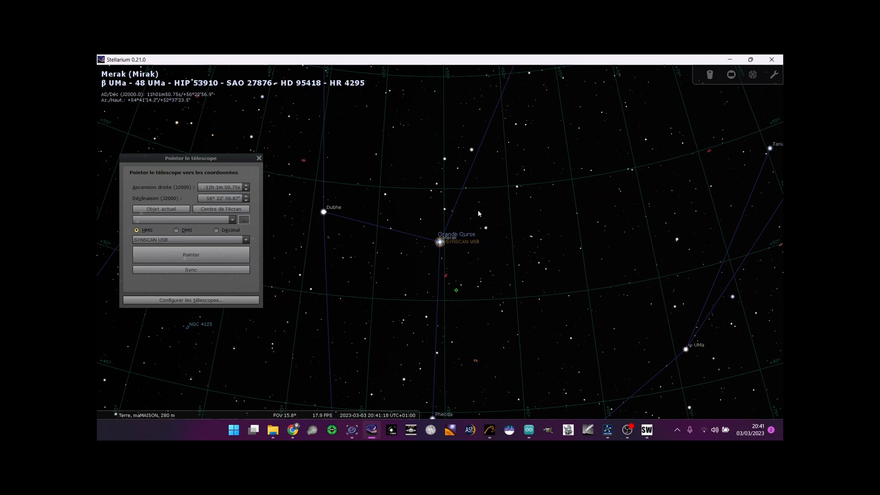
scroll(478, 213, "up", 2)
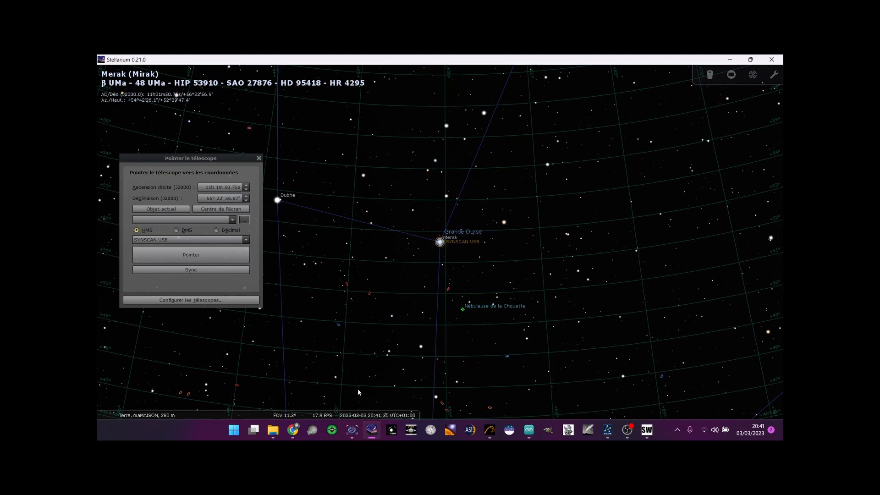
left_click(351, 431)
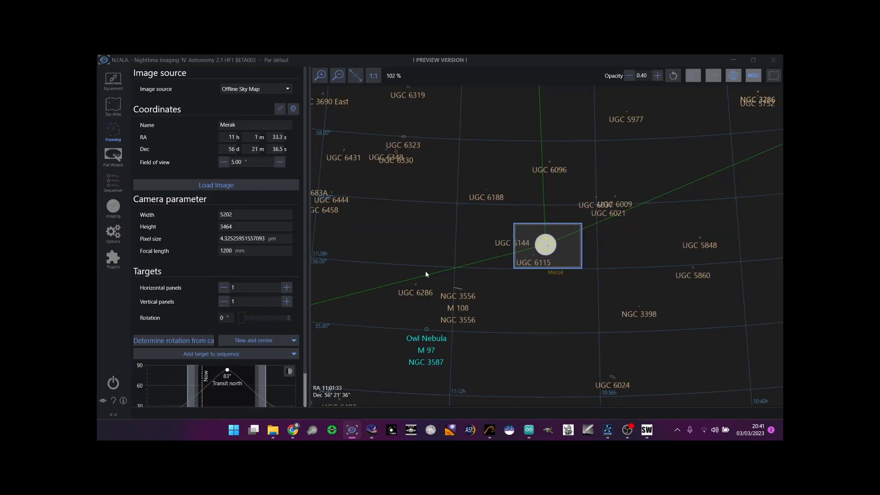
scroll(403, 321, "down", 3)
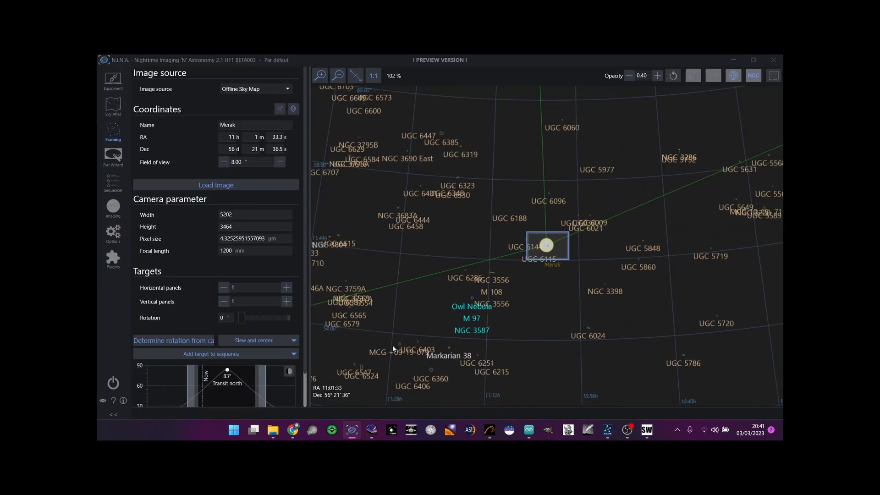
Step: Switch to Stellarium, select the Amas de la Crèche (M 44) in Cancer and centre the view on it
left_click(372, 430)
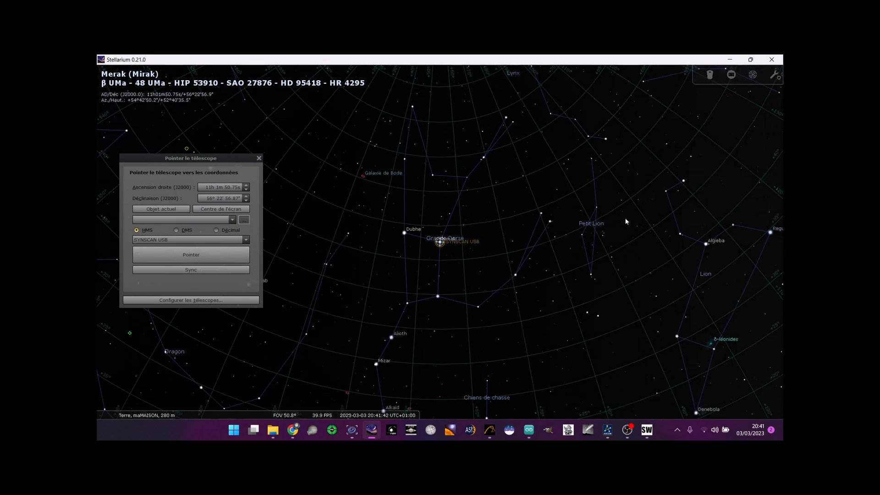
left_click_drag(626, 221, 468, 285)
left_click_drag(591, 222, 491, 239)
scroll(491, 238, "up", 2)
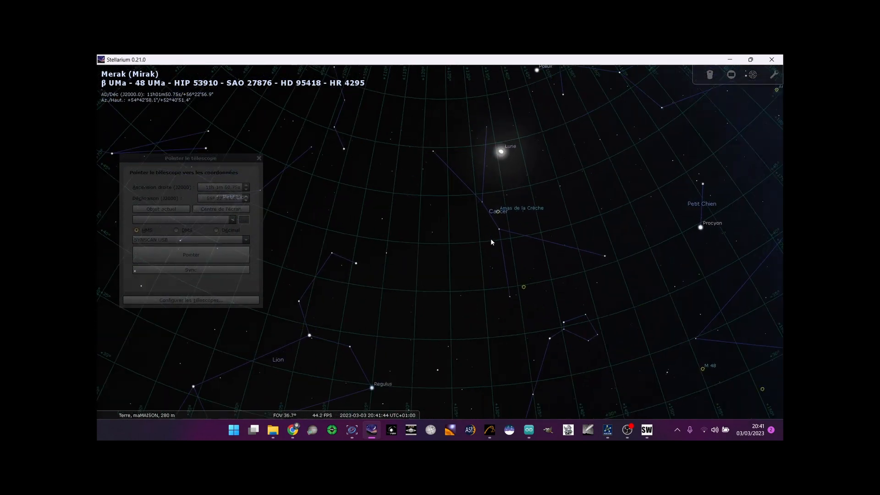
left_click(554, 181)
key("space")
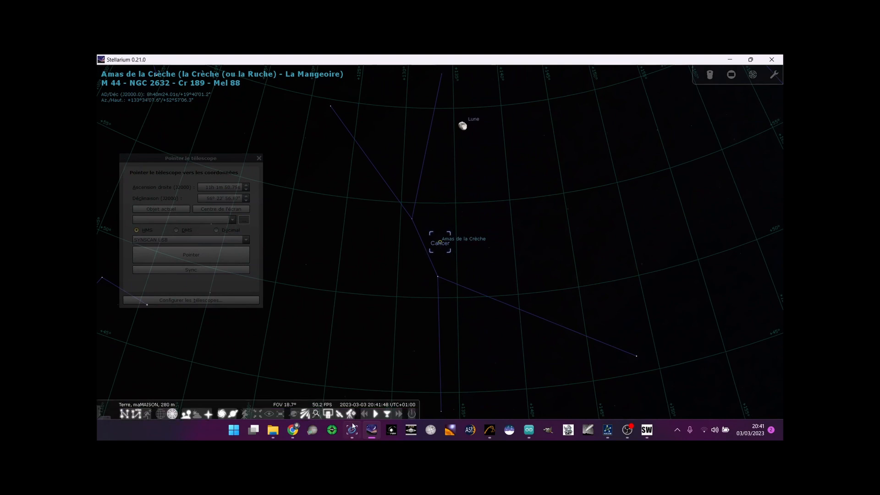
Step: Switch to N.I.N.A., load the Amas de la Crèche coordinates from Stellarium and run Slew and center on the cluster
mouse_move(351, 429)
left_click(351, 355)
left_click(279, 109)
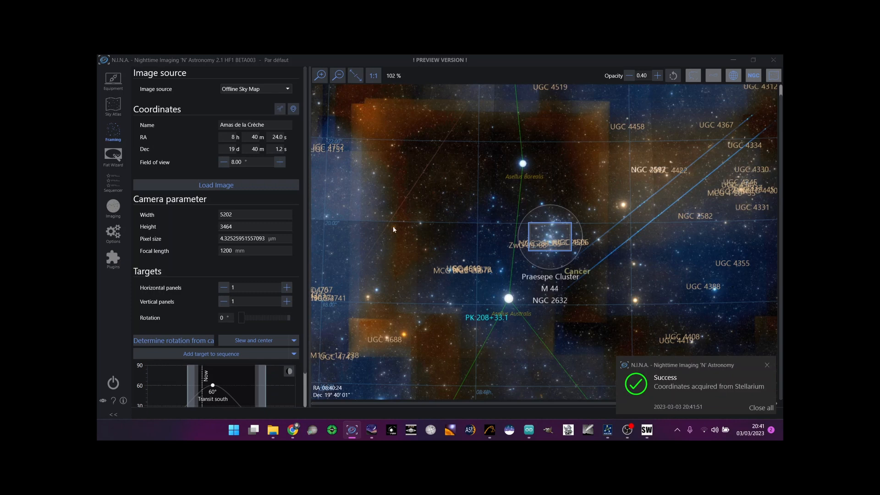
left_click(271, 343)
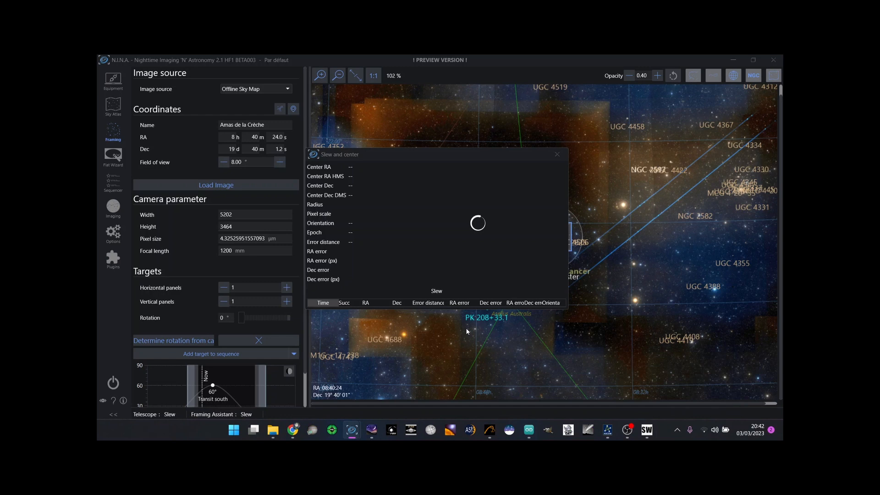
left_click_drag(509, 152, 335, 163)
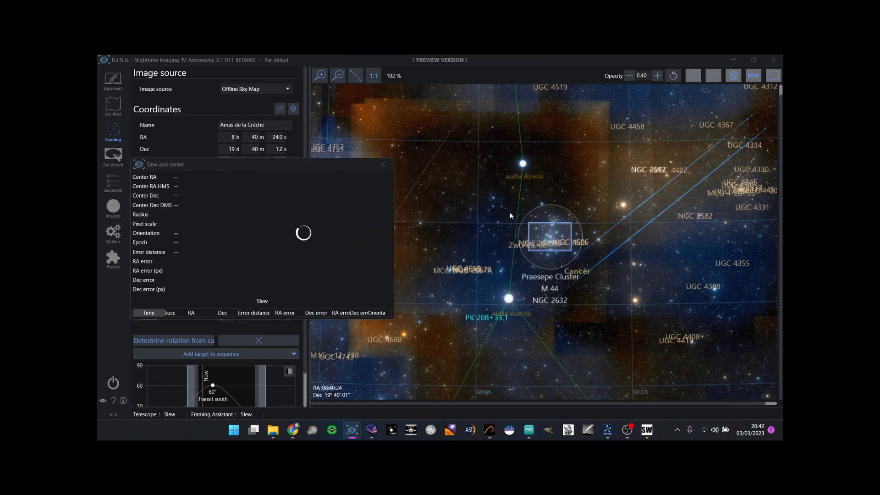
scroll(509, 214, "down", 1)
scroll(509, 213, "down", 3)
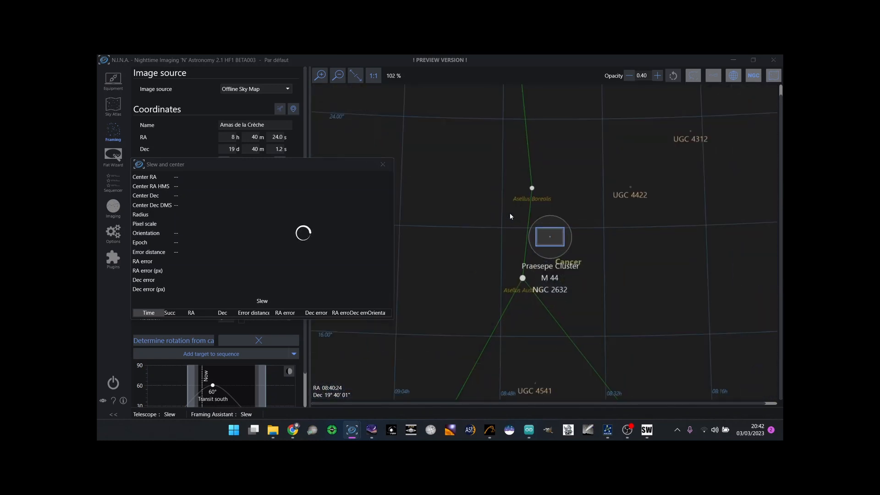